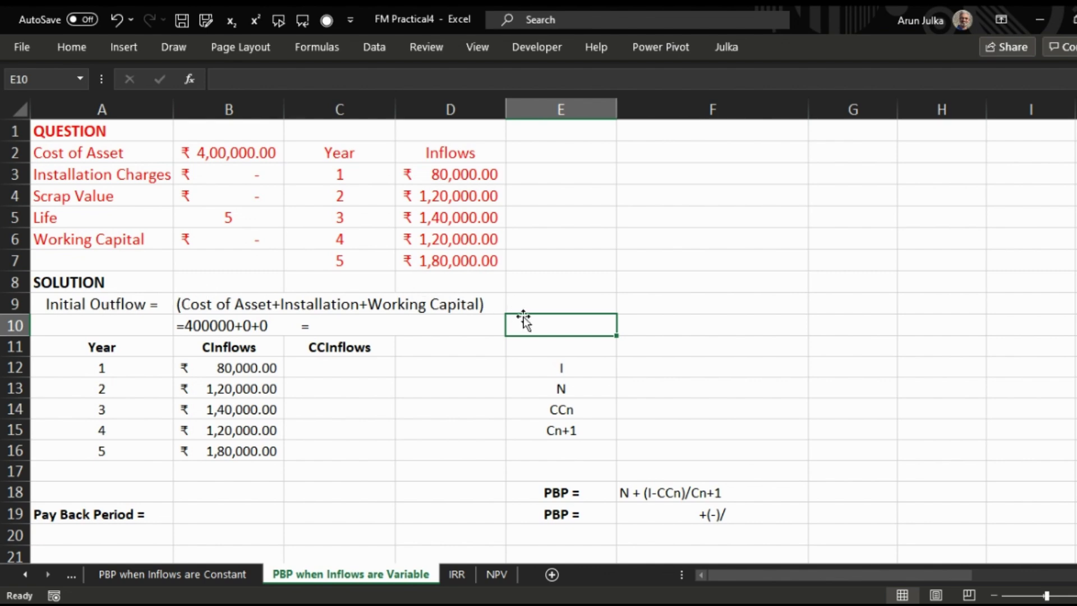
Step: Enter =B2+B3+B6 in E10 to total the initial outflow of ₹4,00,000.00
type("=")
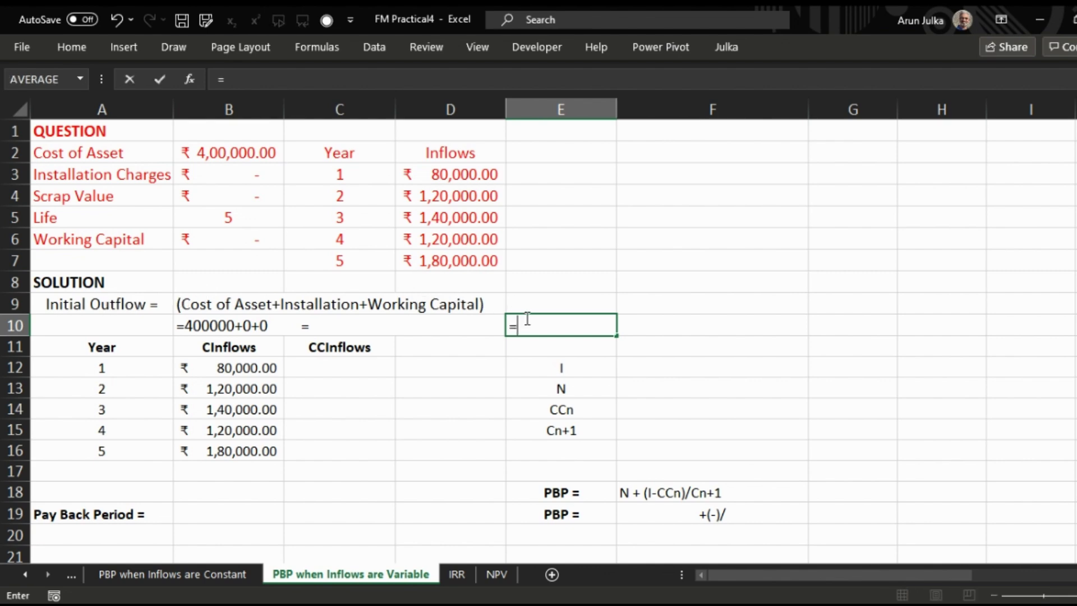
left_click(234, 150)
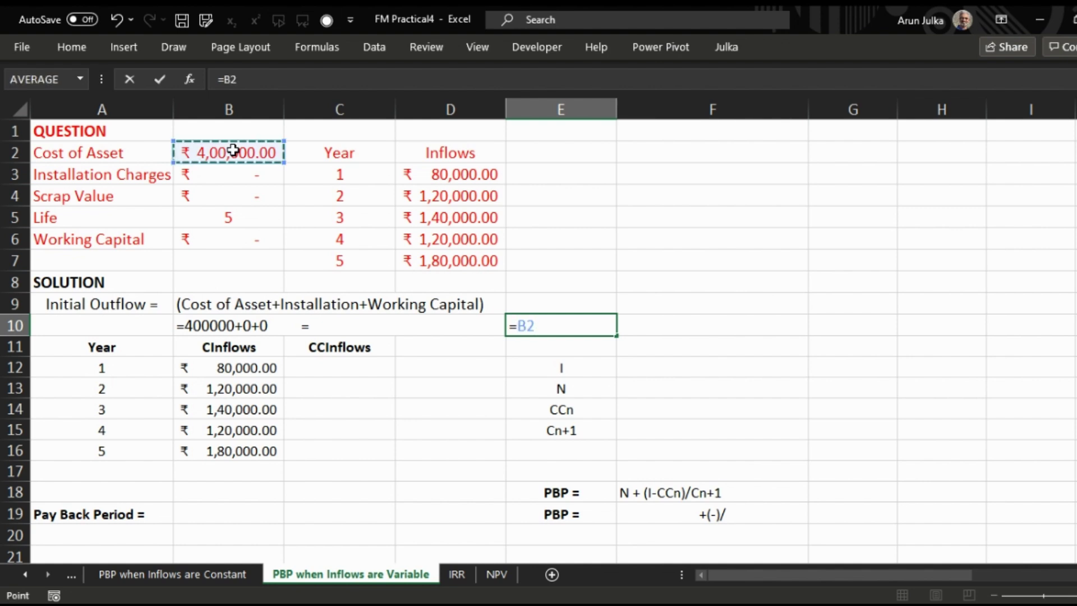
type("+")
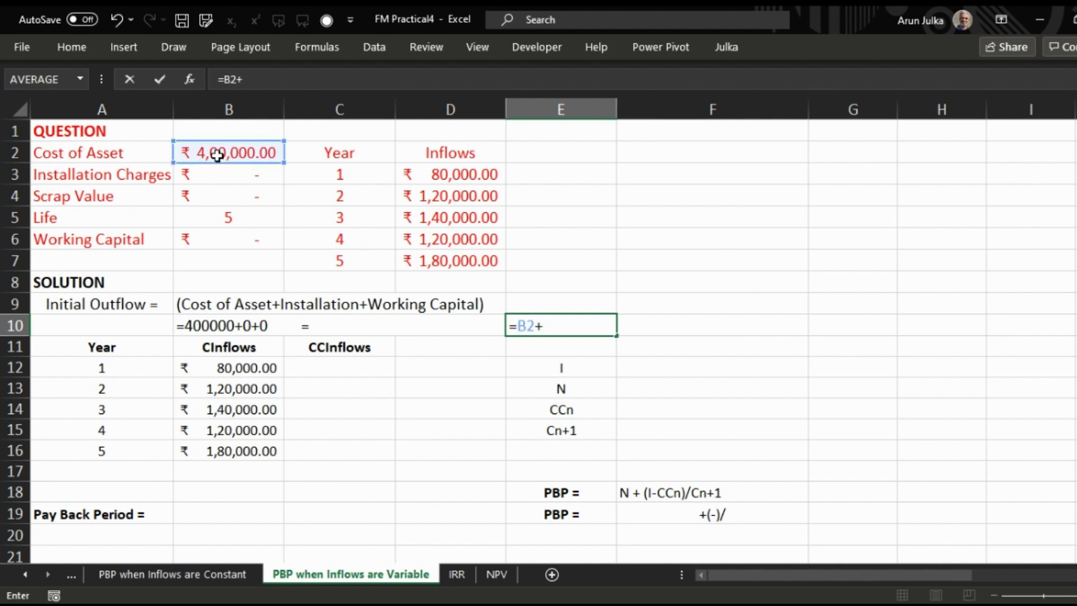
left_click(226, 173)
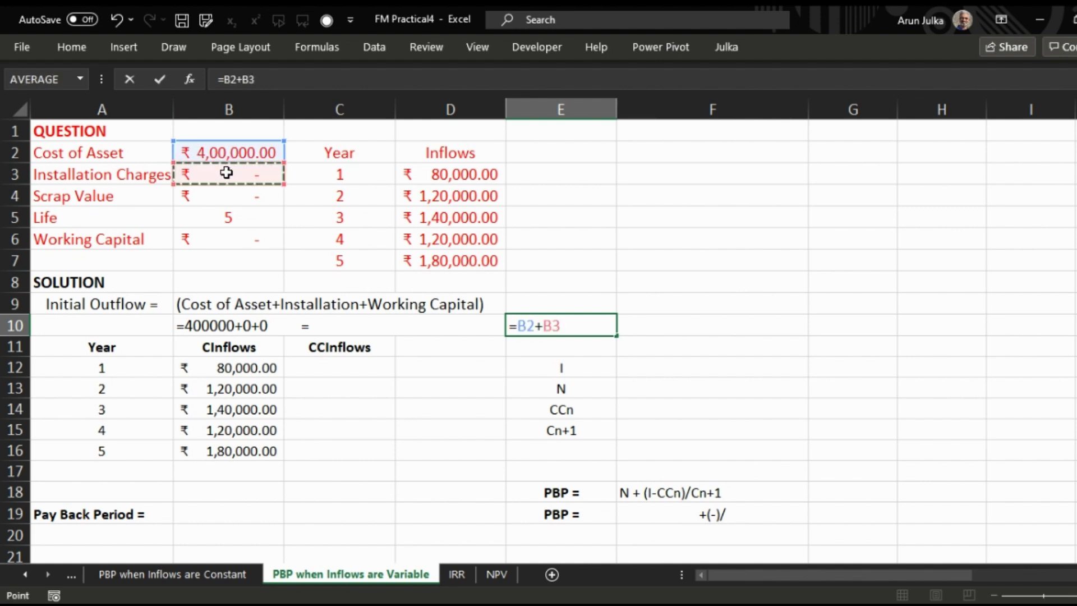
type("+")
left_click(229, 246)
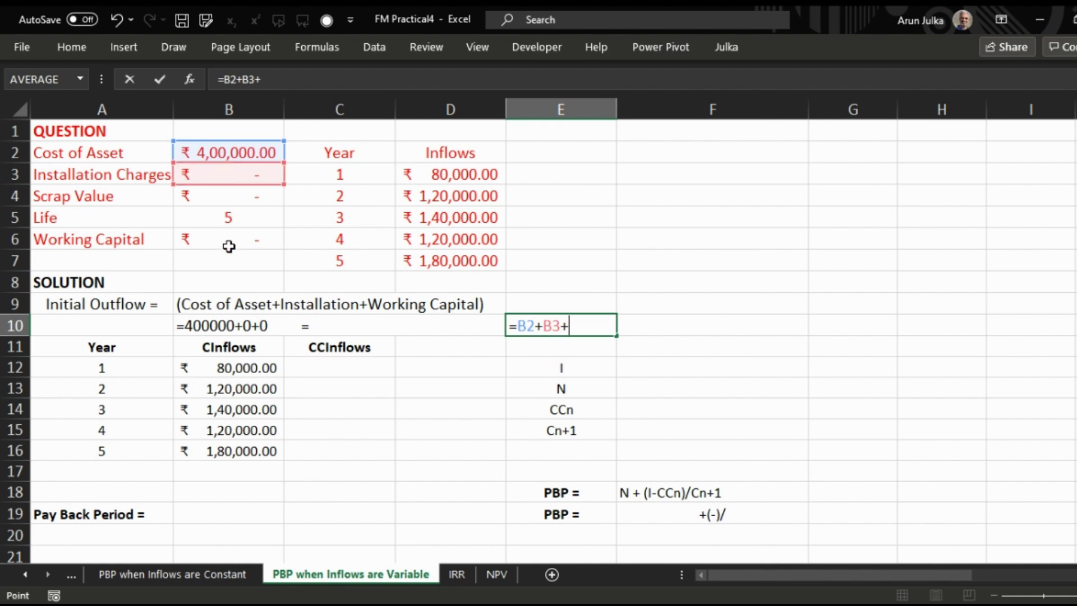
key("Return")
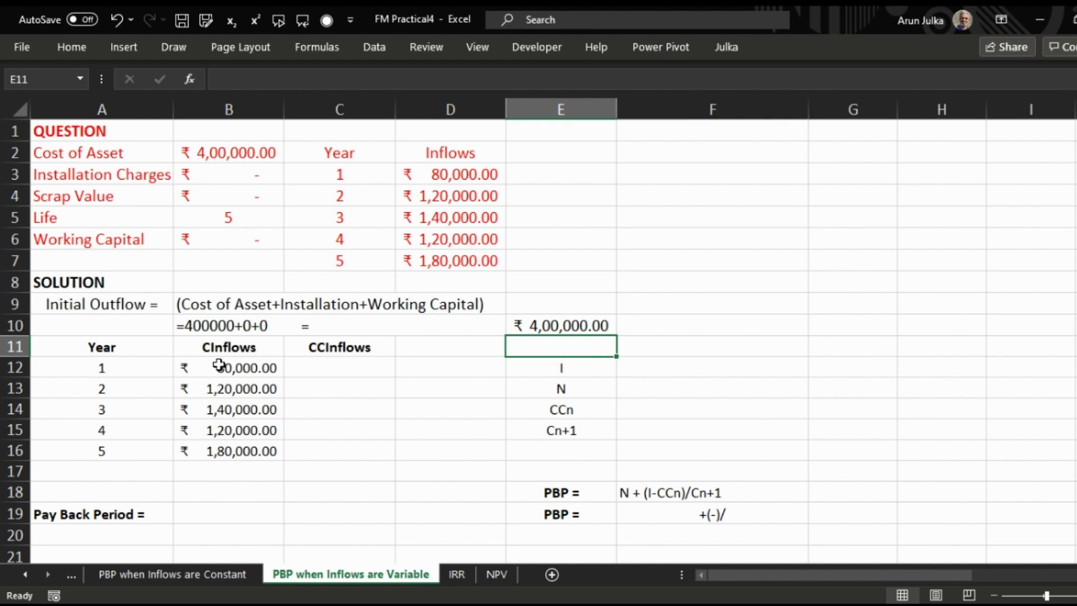
Step: Set C12 to =B12 so year 1's cumulative inflow is 80,000
left_click(320, 369)
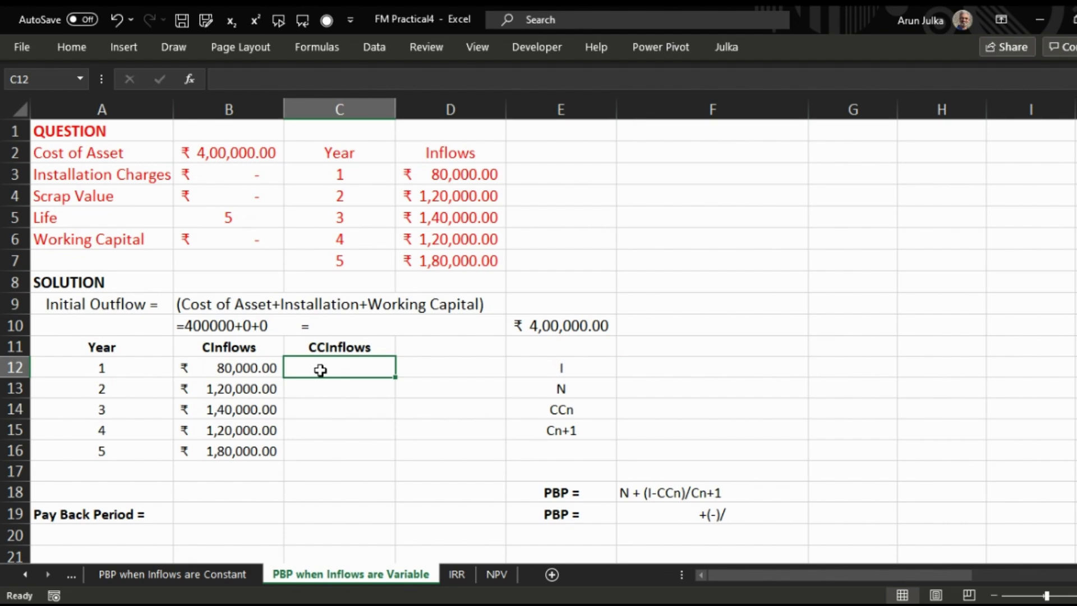
type("=")
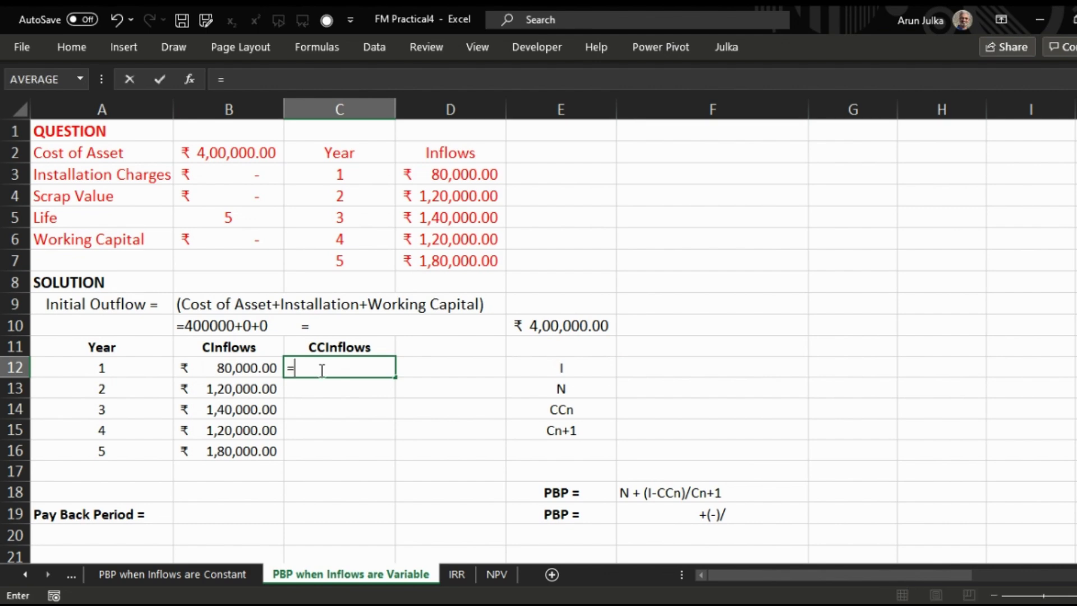
left_click(248, 367)
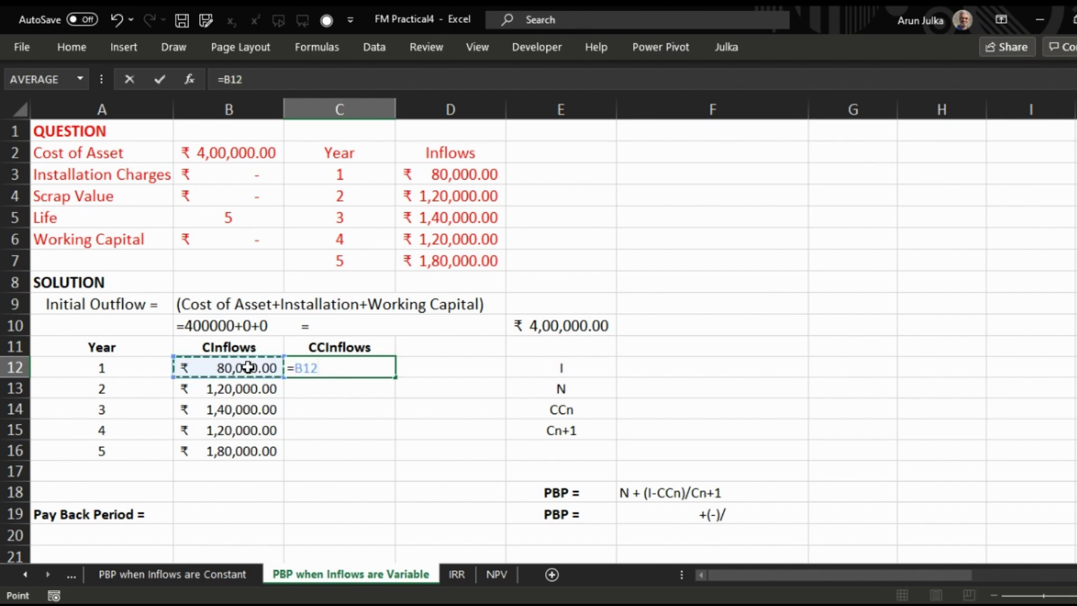
key("Return")
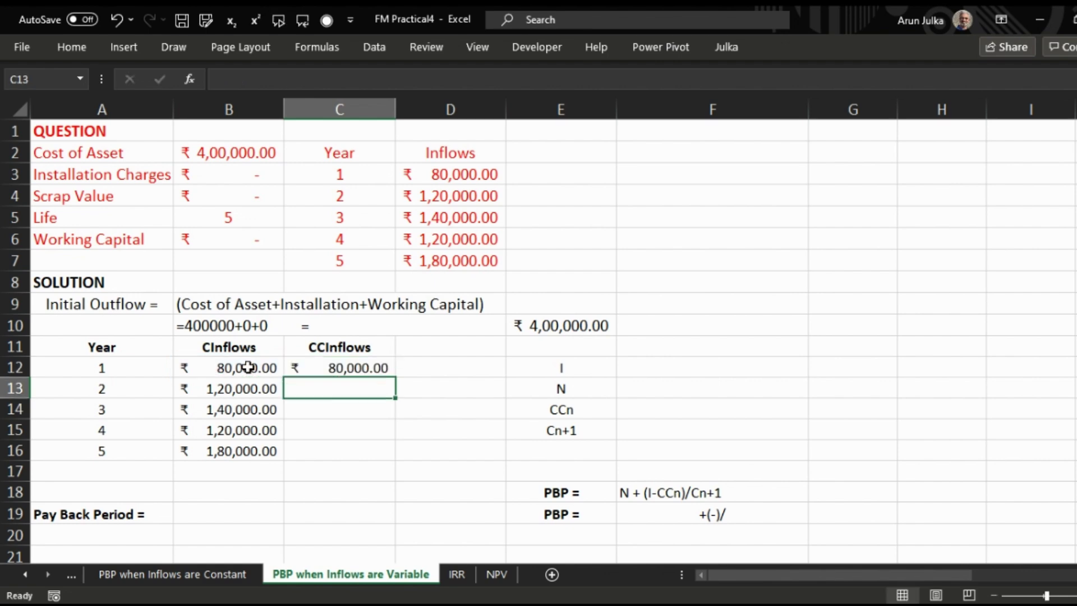
Step: Enter =B13+C12 in C13 and fill it down to C16, reaching ₹6,40,000.00
type("=")
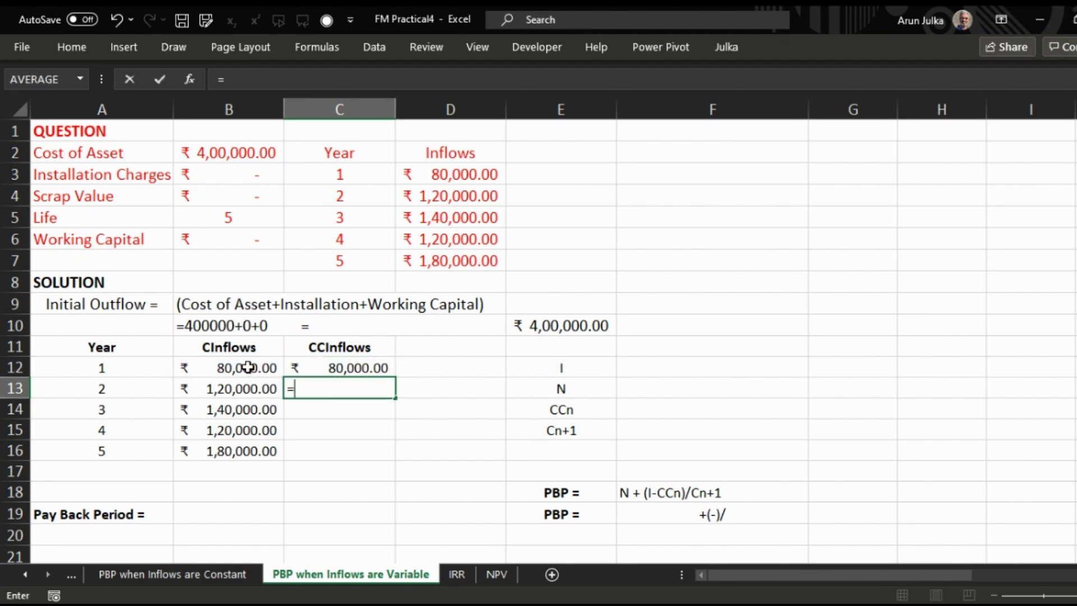
left_click(236, 393)
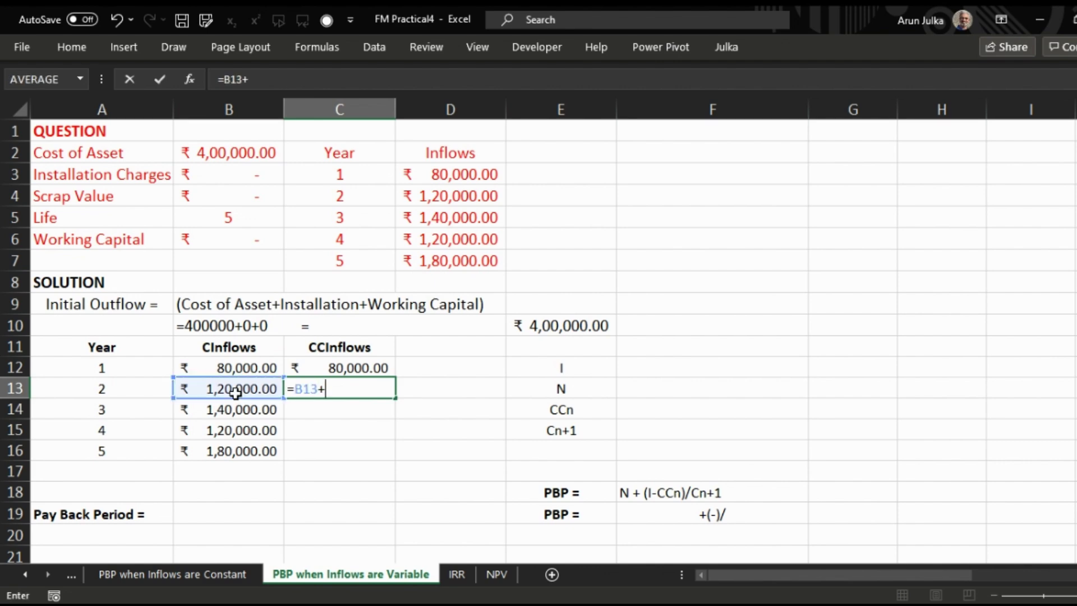
type("+")
left_click(320, 367)
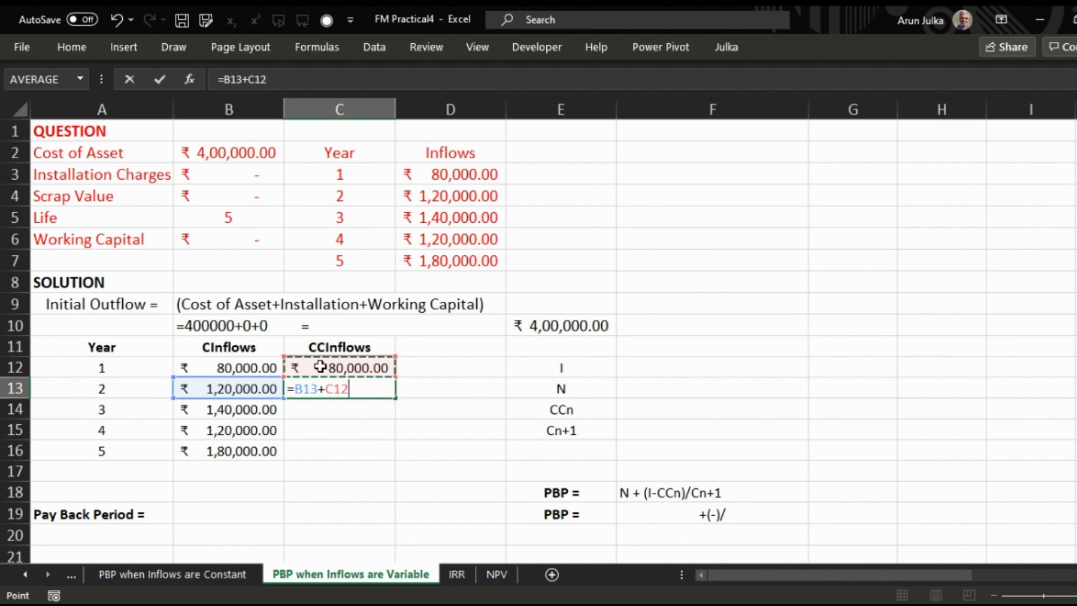
key("Return")
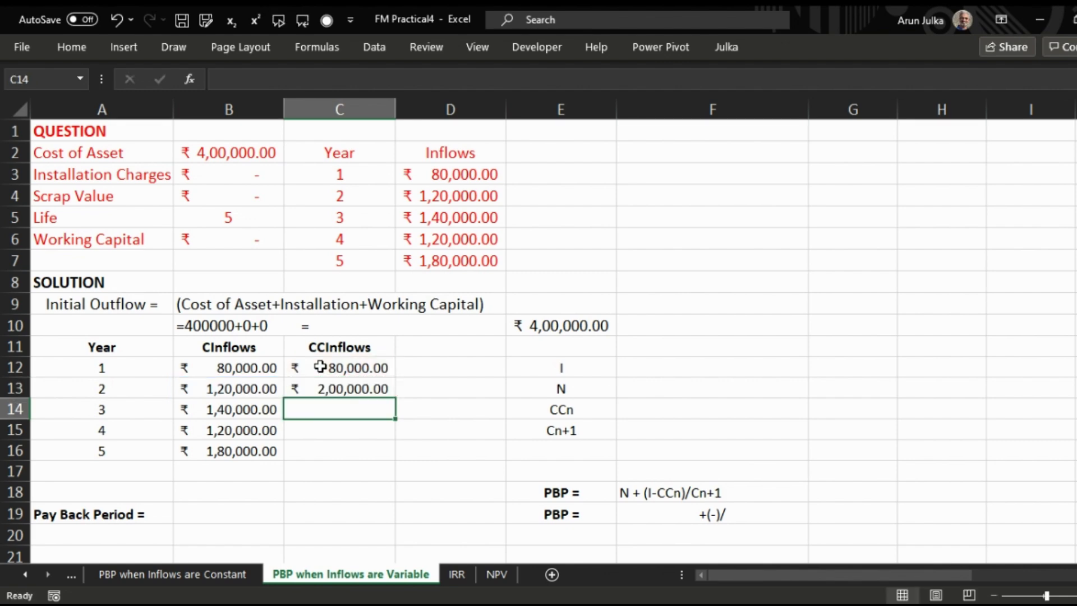
left_click(365, 387)
left_click_drag(393, 399, 395, 461)
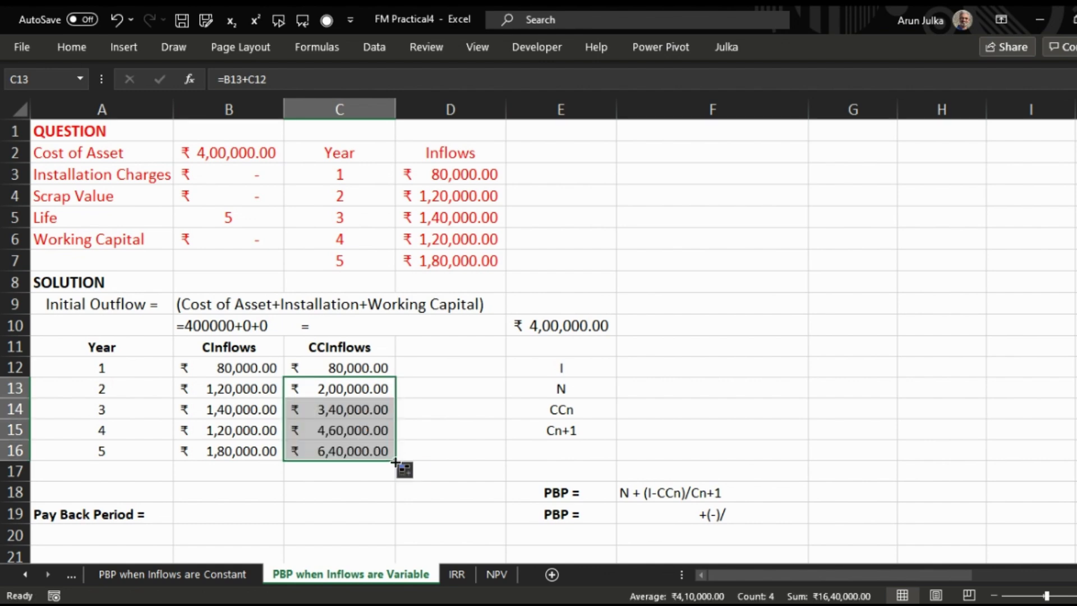
left_click(435, 448)
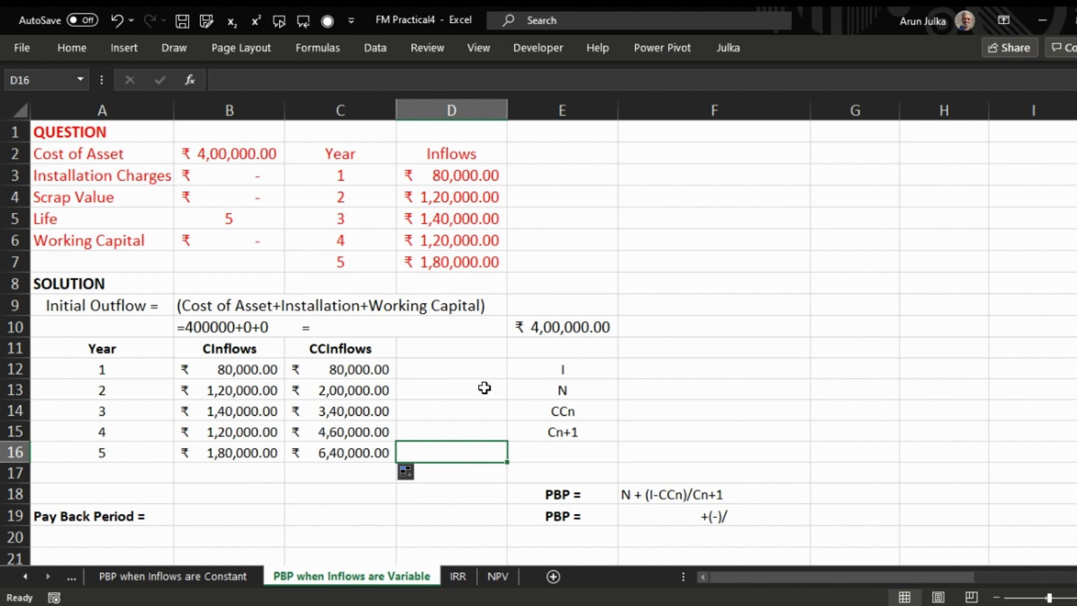
left_click(348, 437)
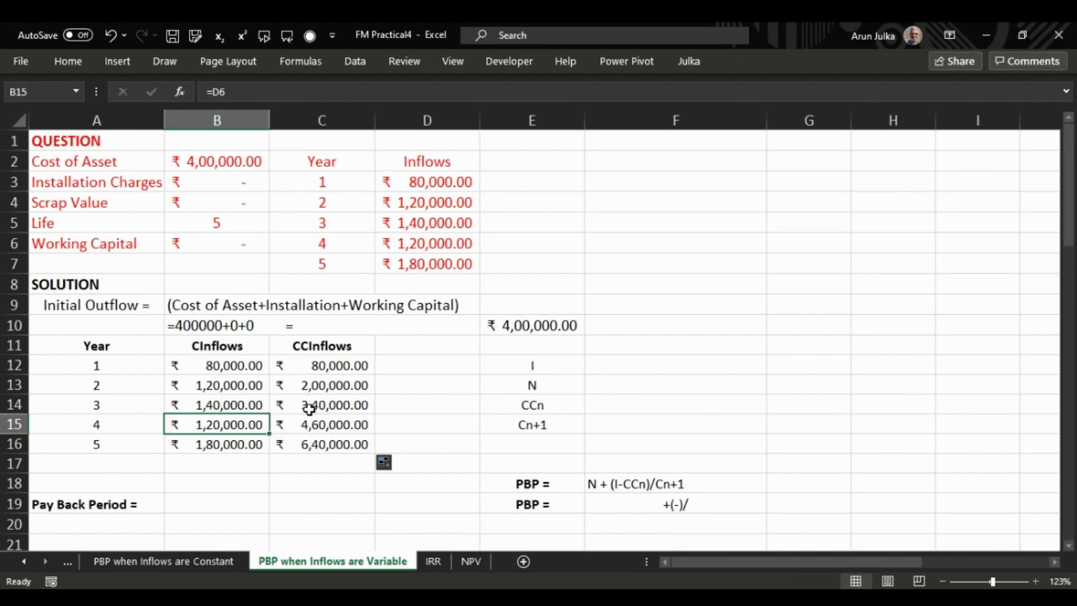
left_click(328, 417)
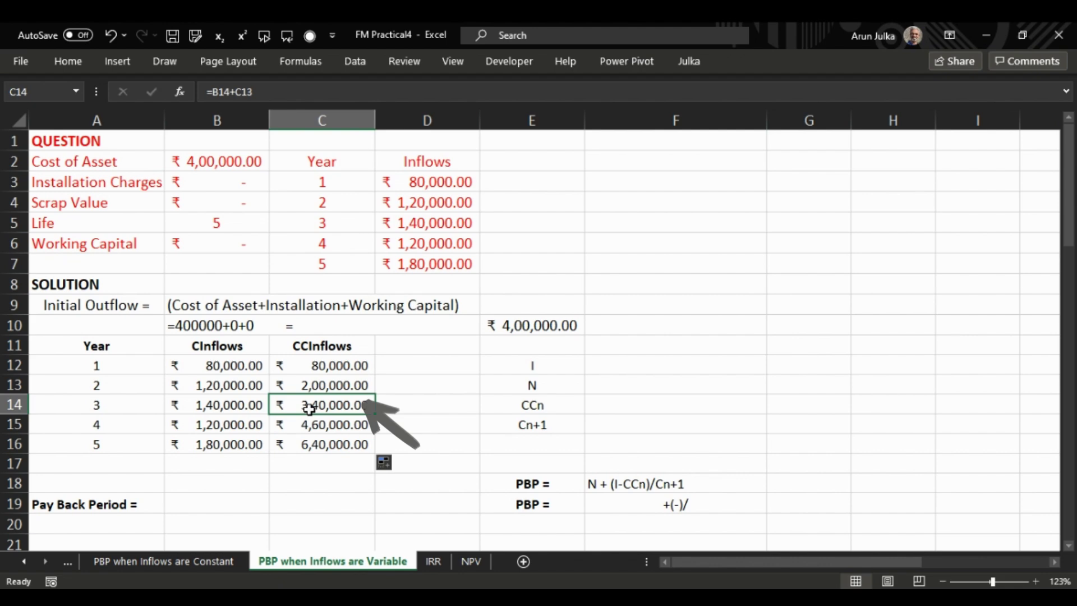
Step: Link CCn to year 3's cumulative 3,40,000 and Cn+1 to year 4's inflow 1,20,000
left_click(628, 404)
type("=")
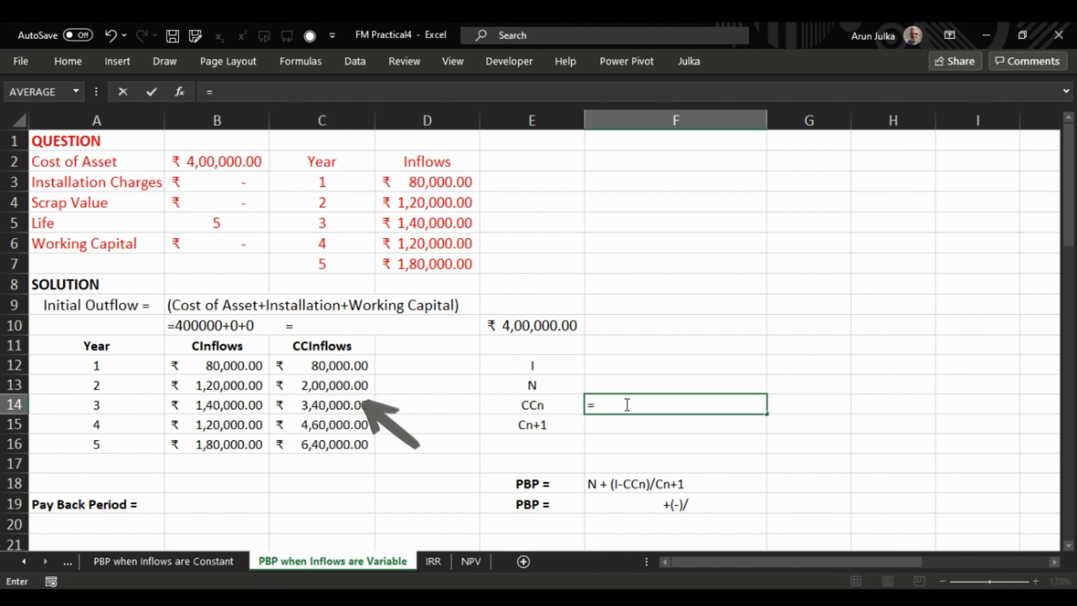
left_click(306, 406)
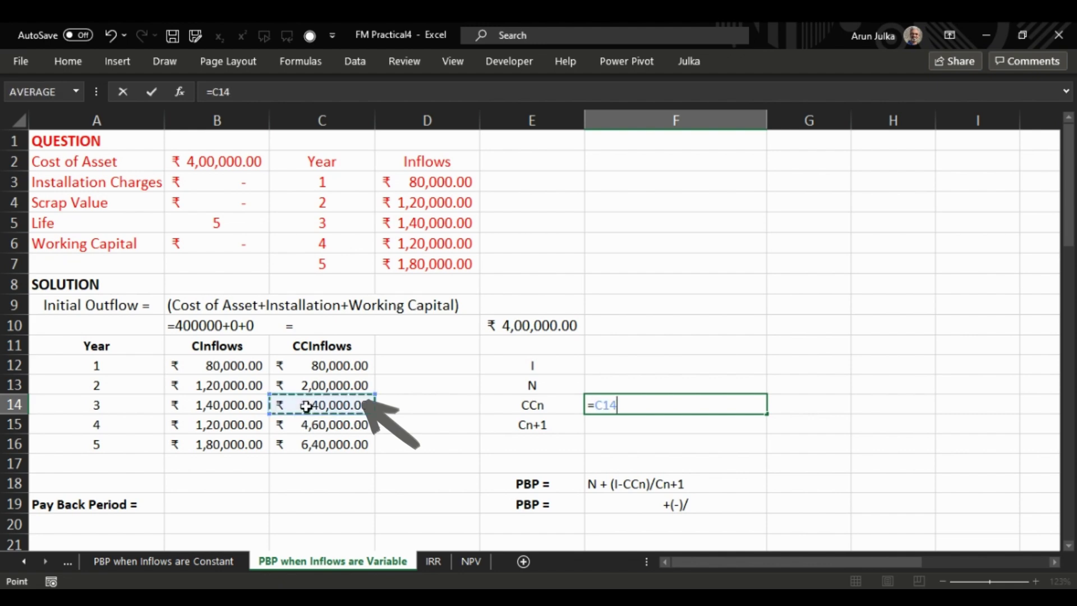
key("Return")
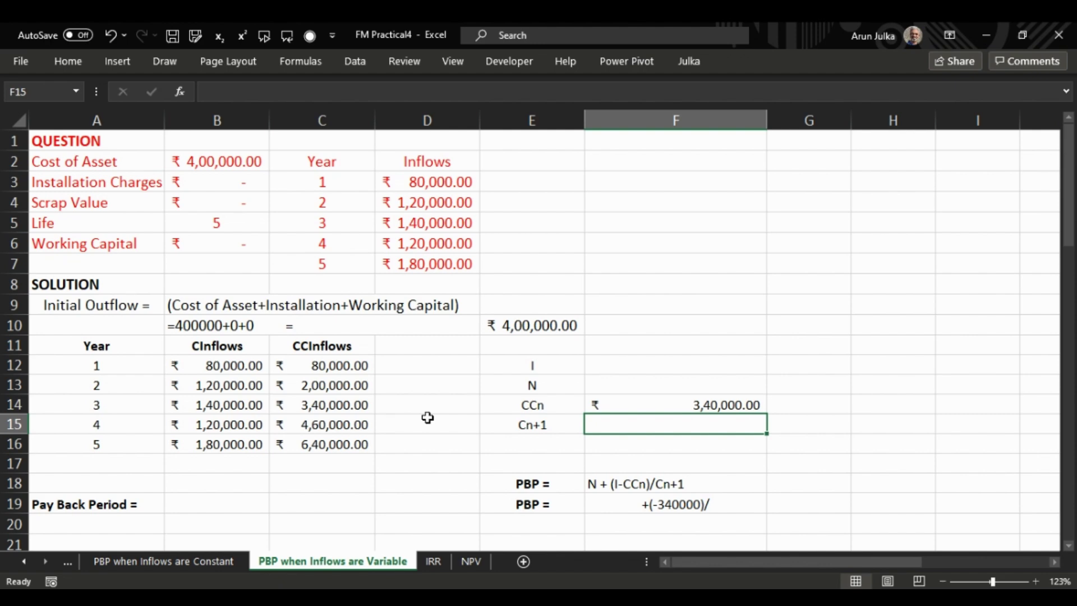
type("=")
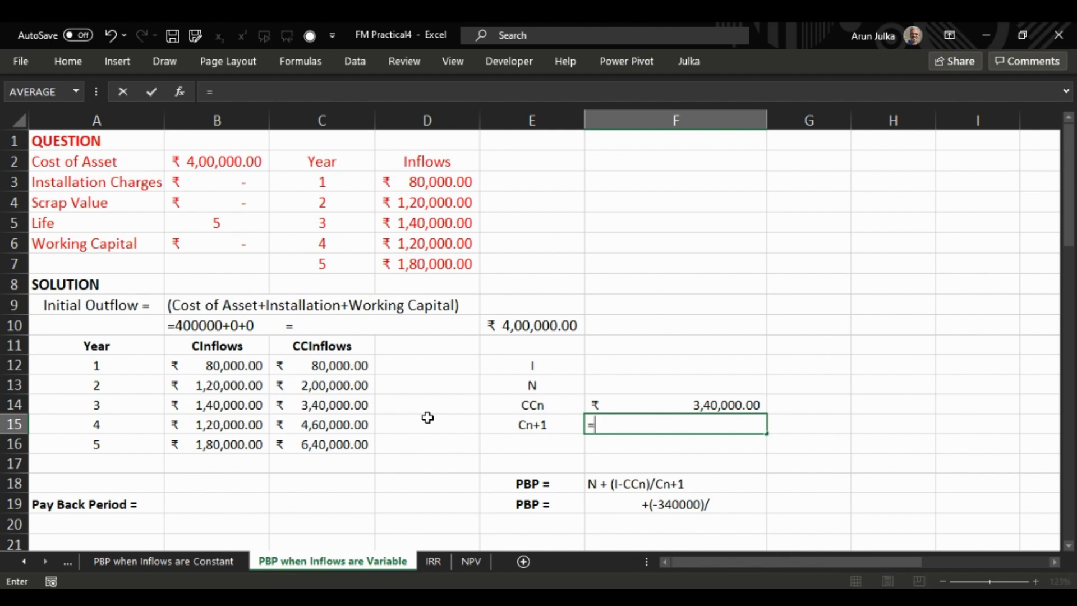
left_click(226, 425)
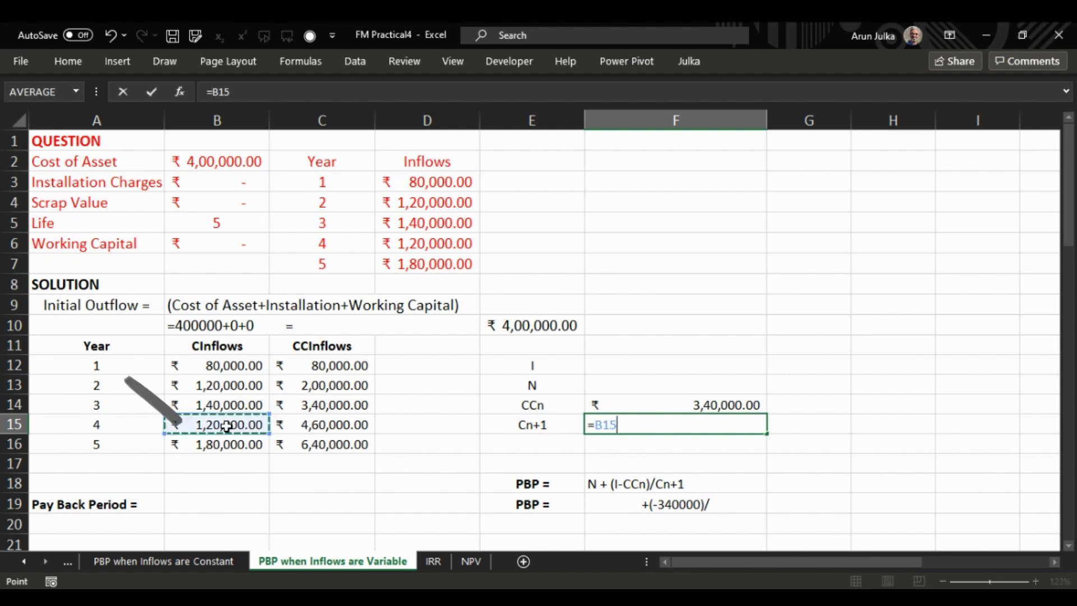
key("Return")
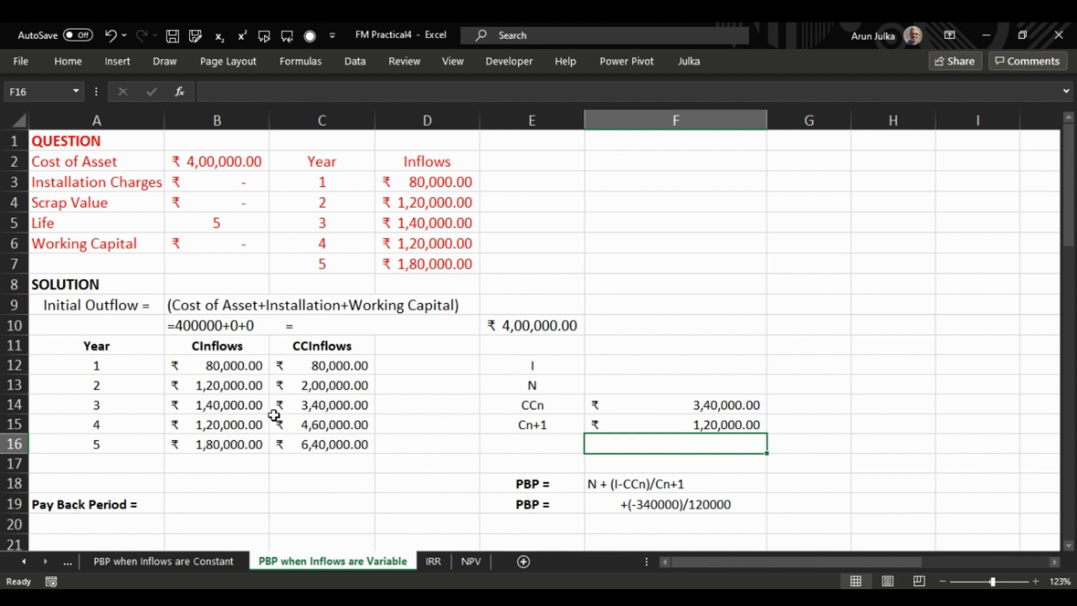
Step: Set N to =A14 (year 3) and I to =E10 (₹4,00,000 outflow)
left_click(640, 381)
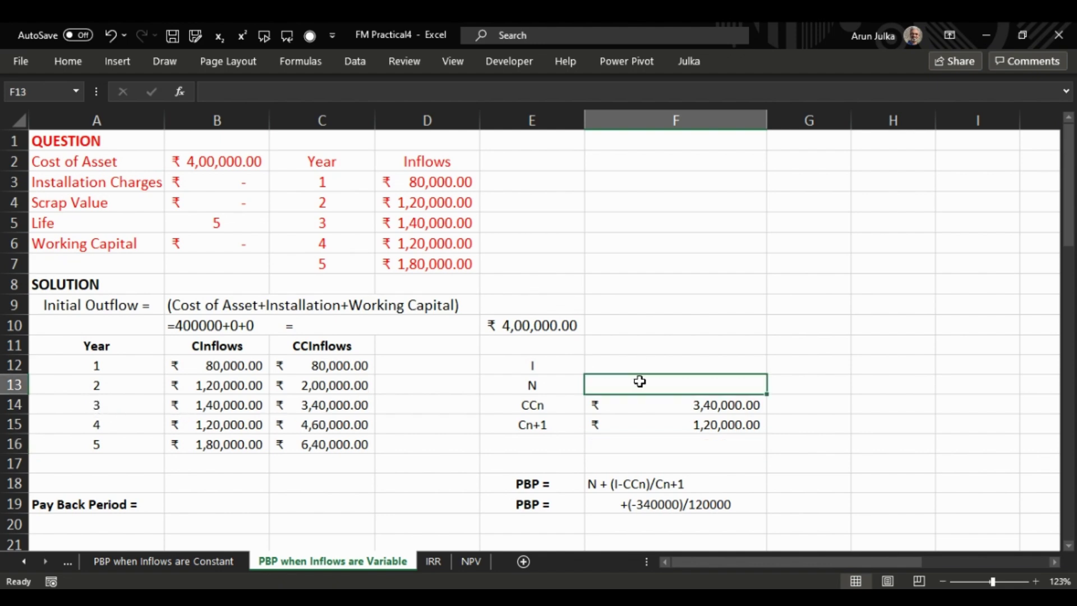
type("=")
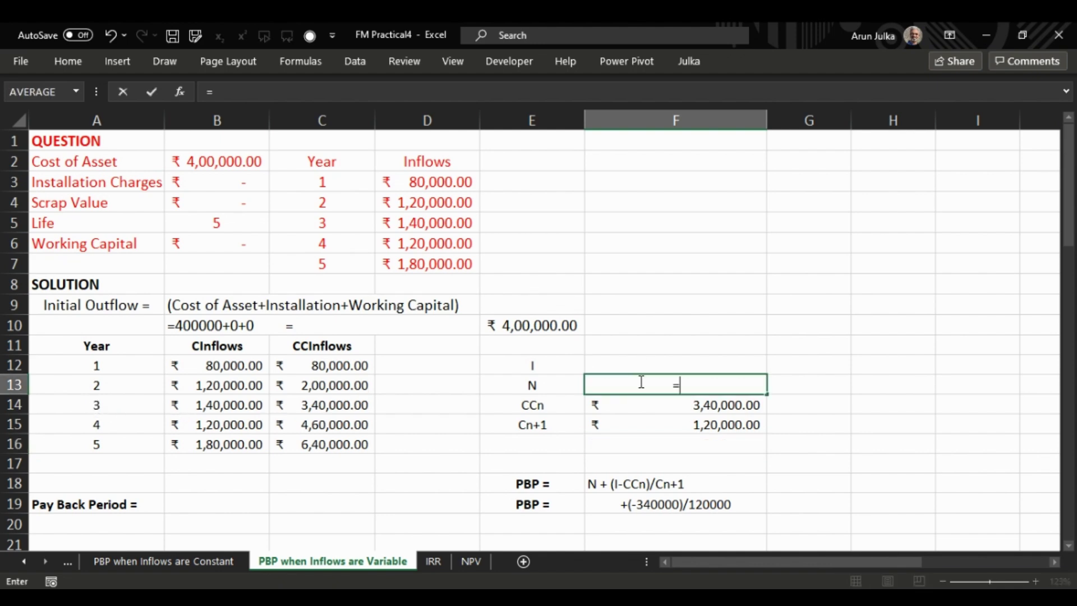
left_click(97, 407)
key("Return")
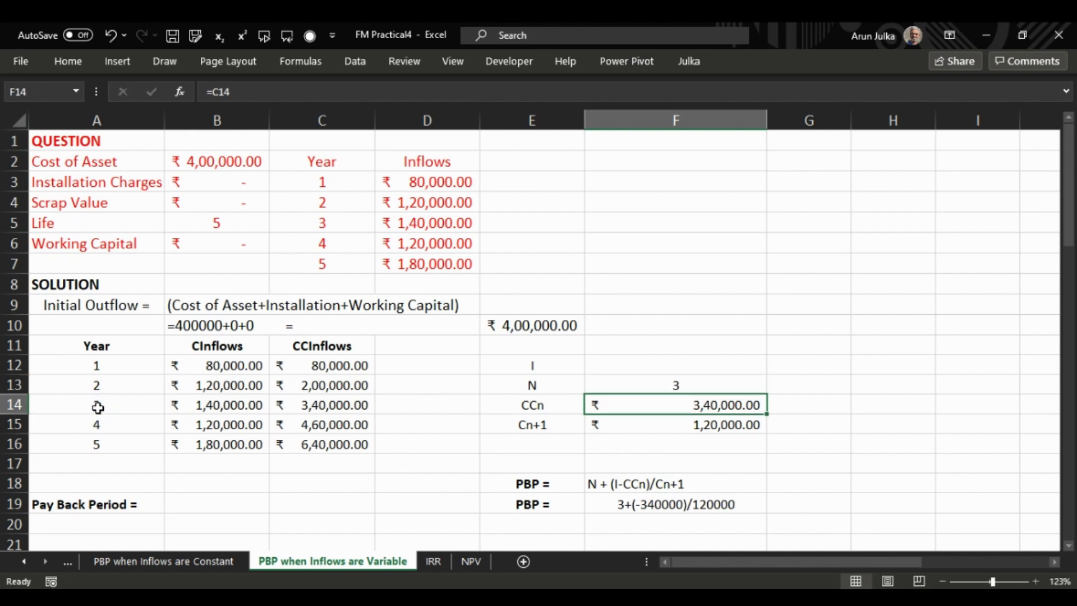
left_click(625, 370)
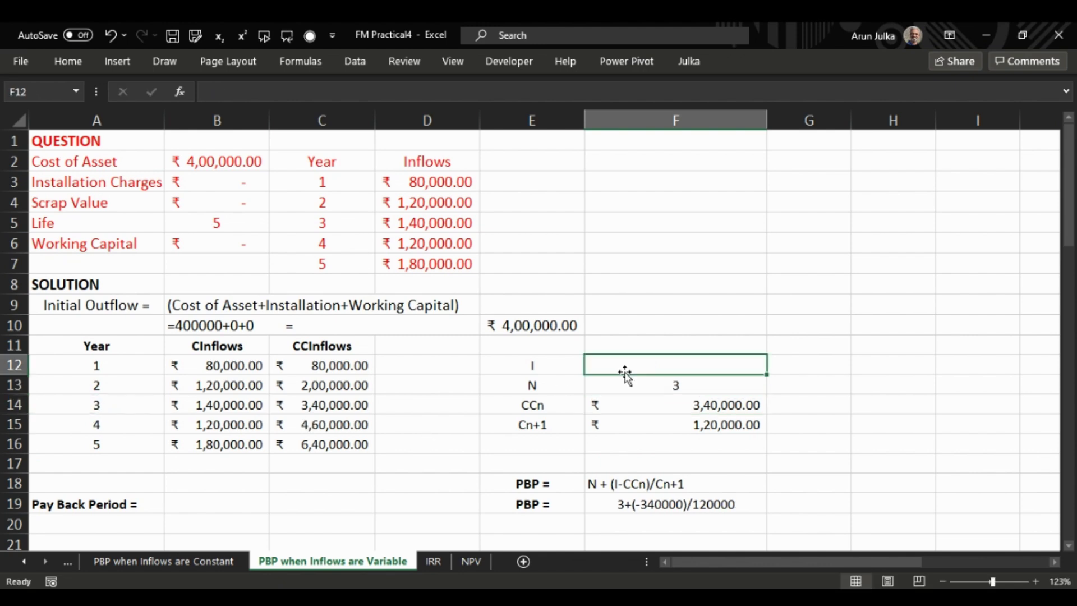
type("=")
left_click(538, 326)
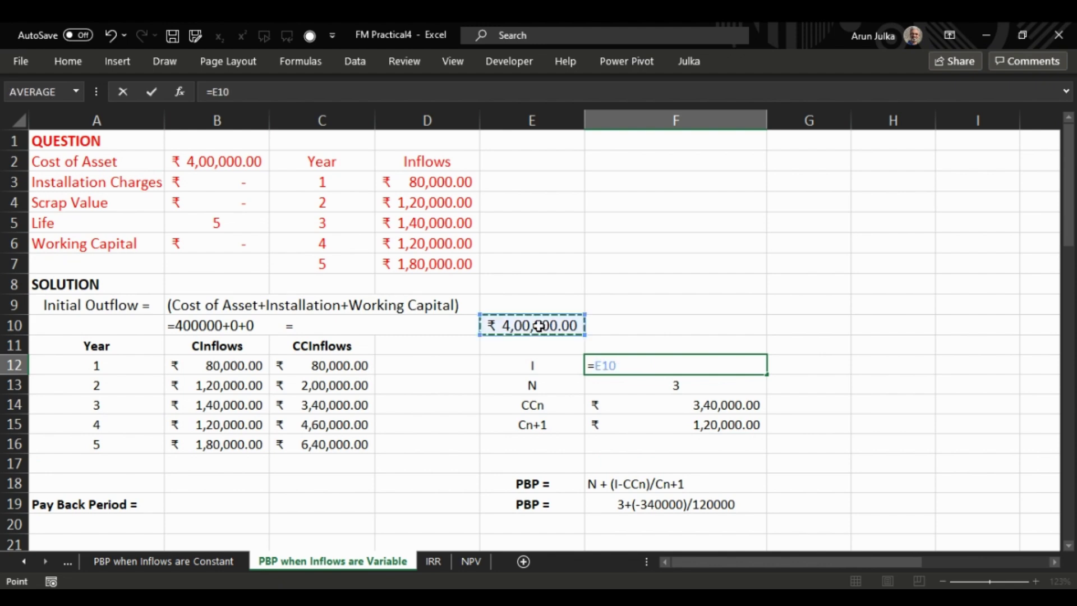
key("ctrl+Return")
key("Down")
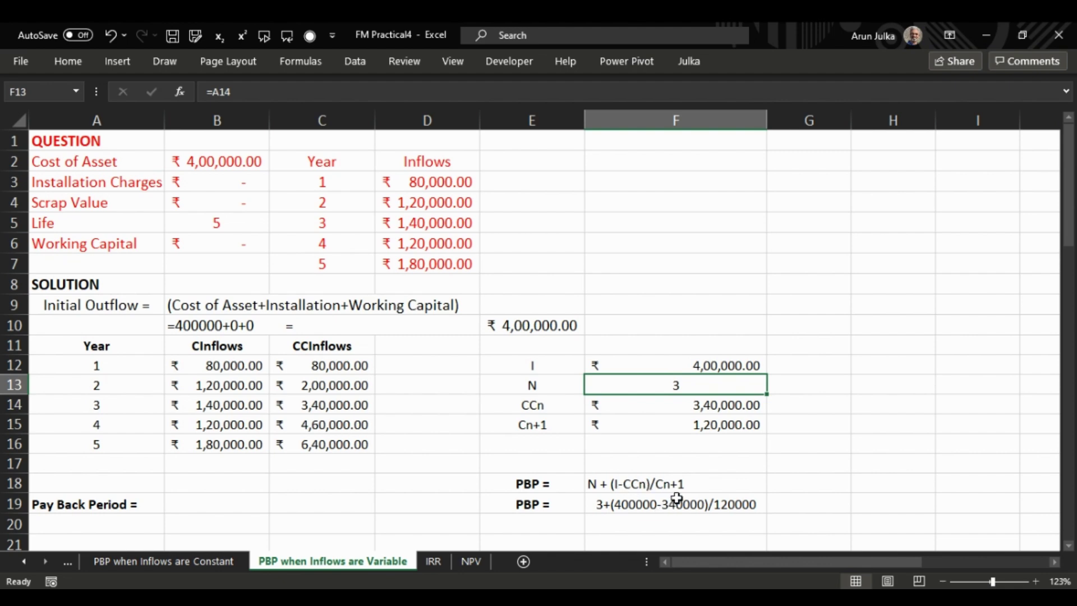
left_click(796, 501)
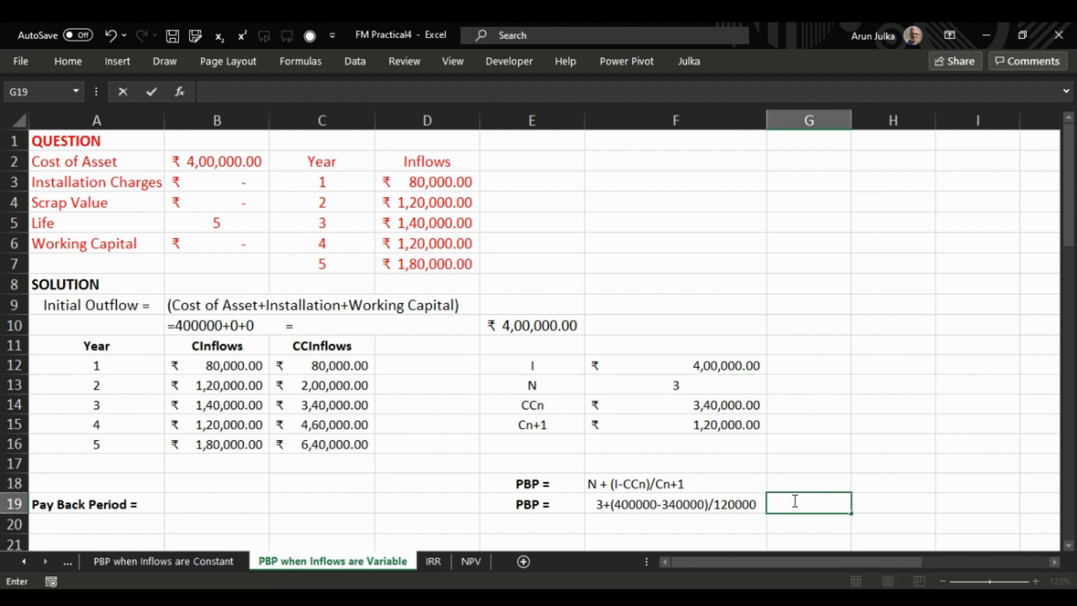
Step: Type the payback formula =F13+(F12-F14)/F15 into G19
type("=")
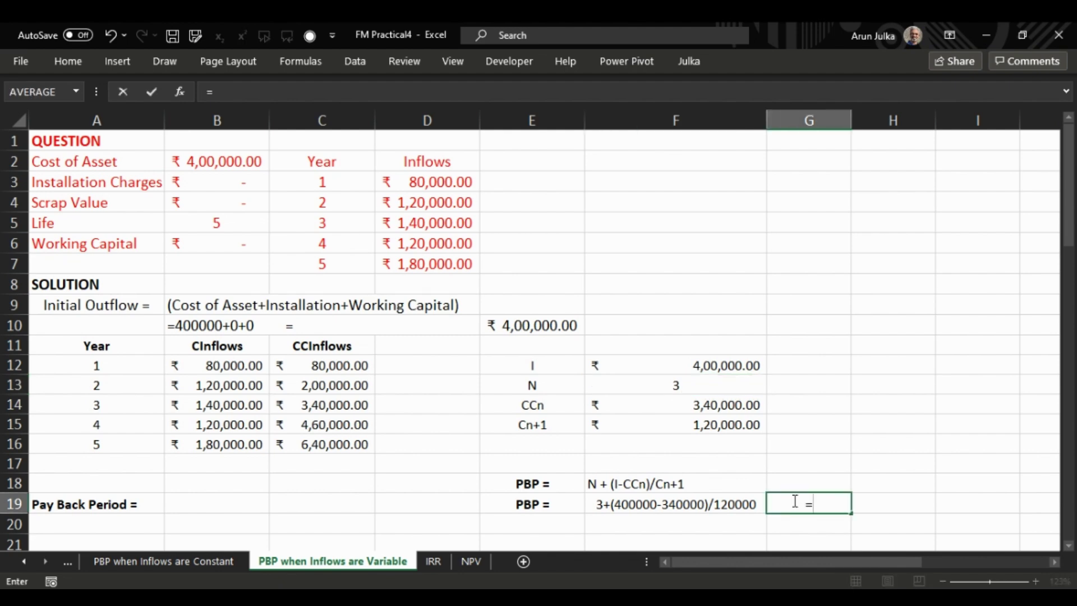
left_click(703, 387)
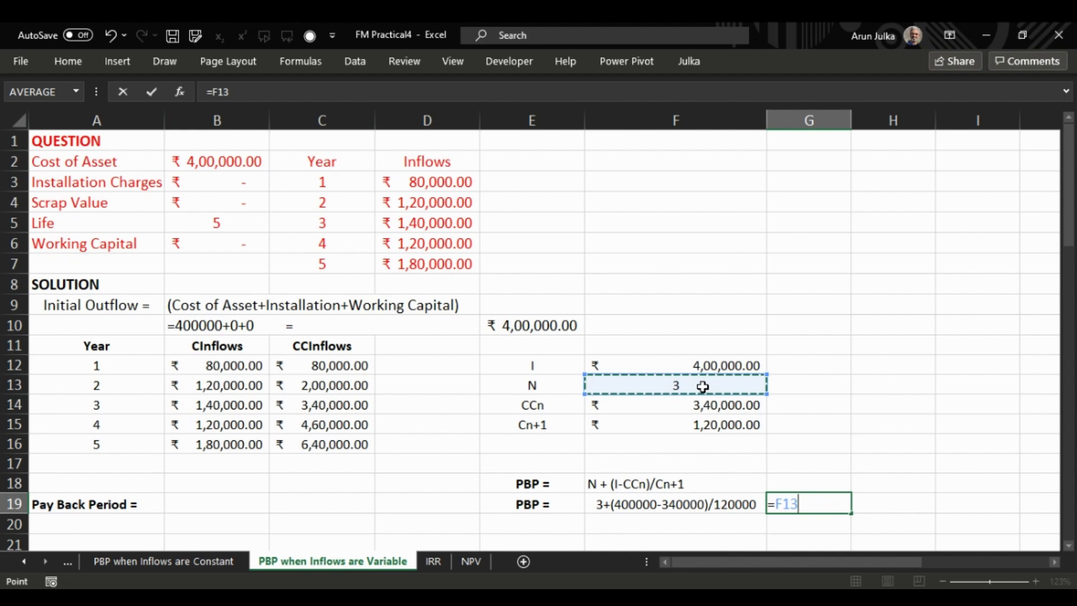
type("+(")
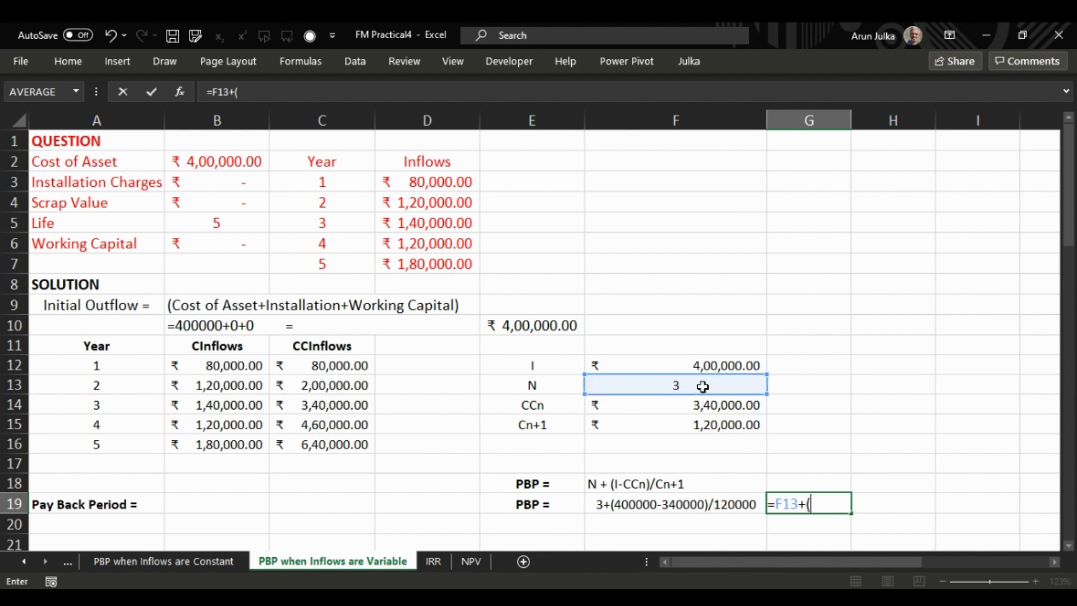
left_click(709, 362)
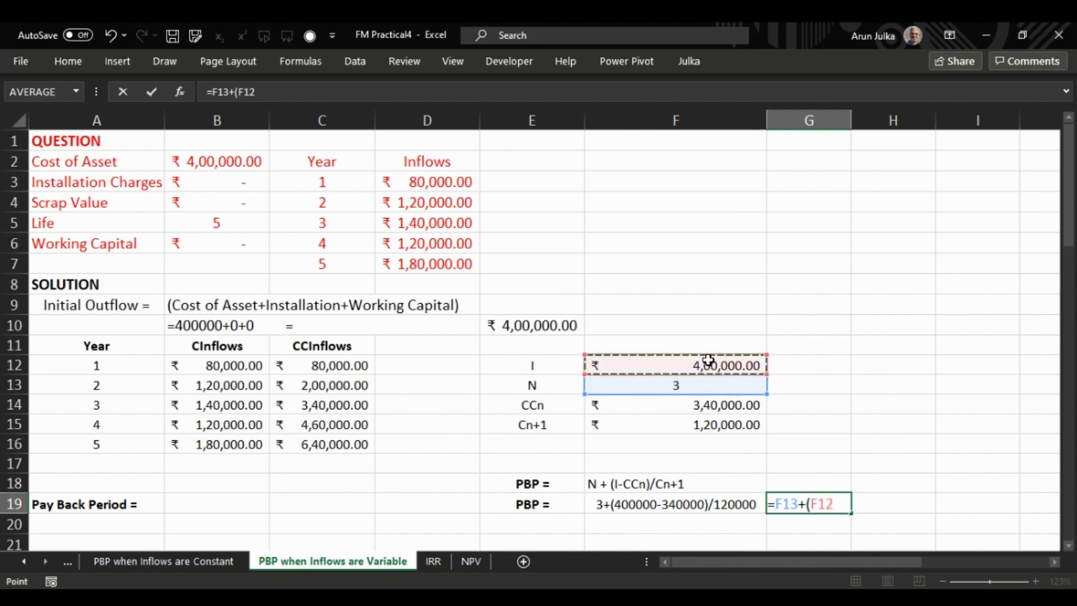
type("-")
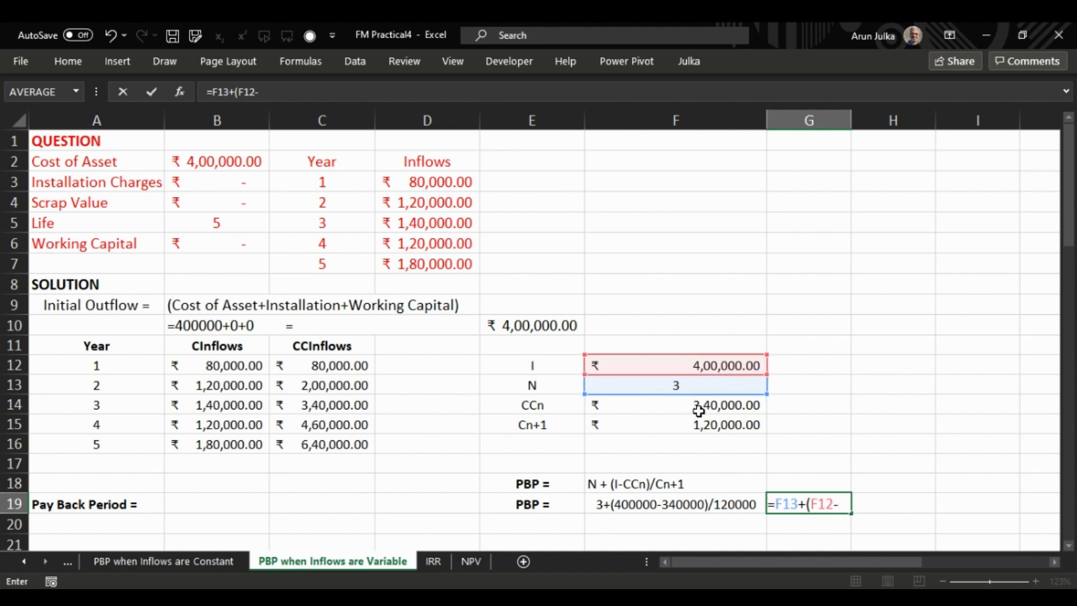
left_click(700, 413)
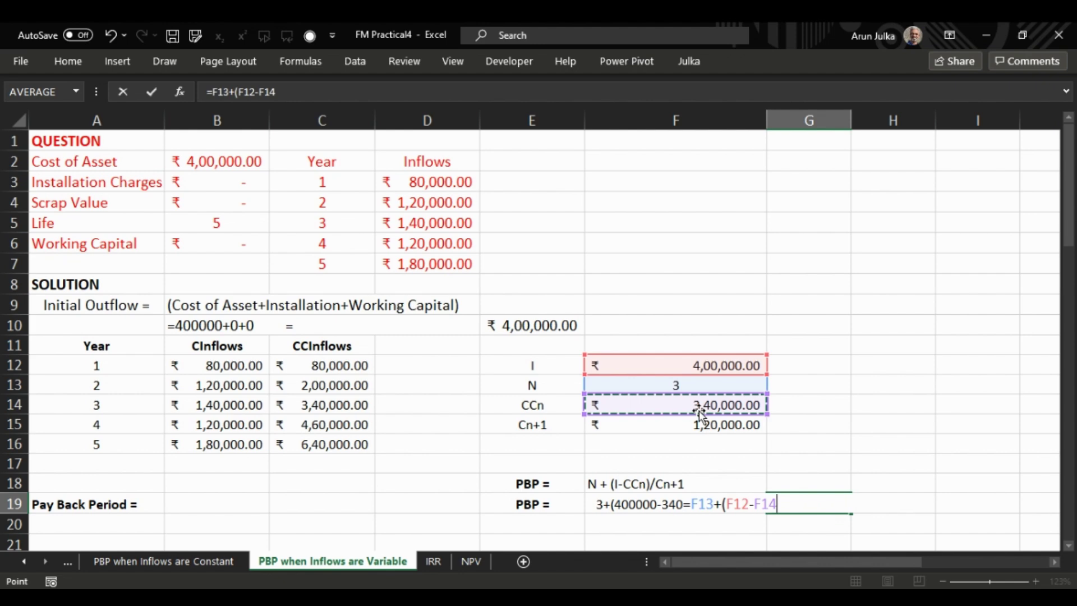
type("?")
key("BackSpace")
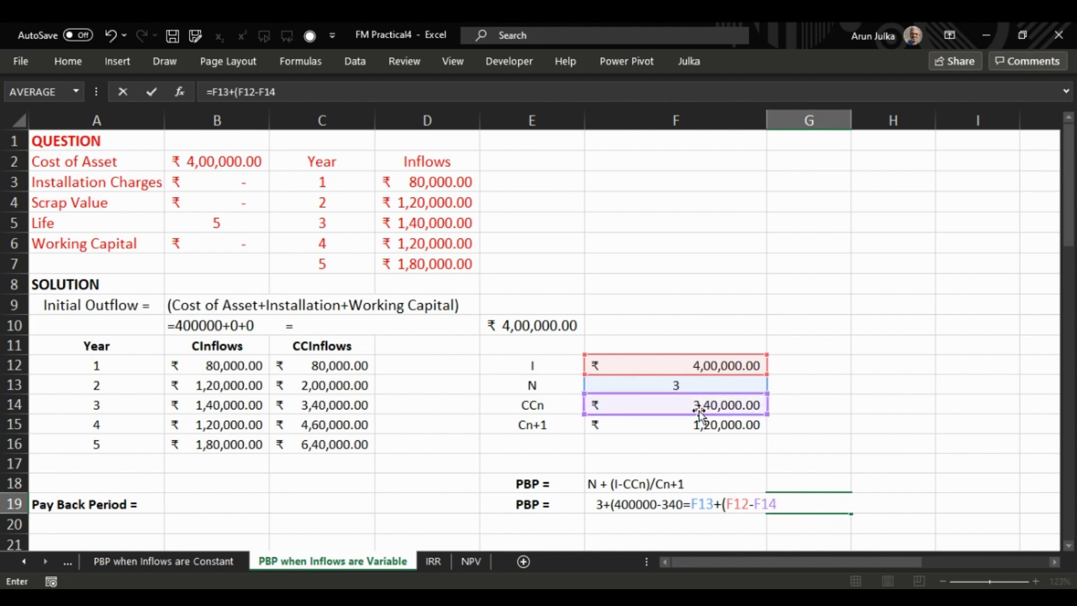
type(")/")
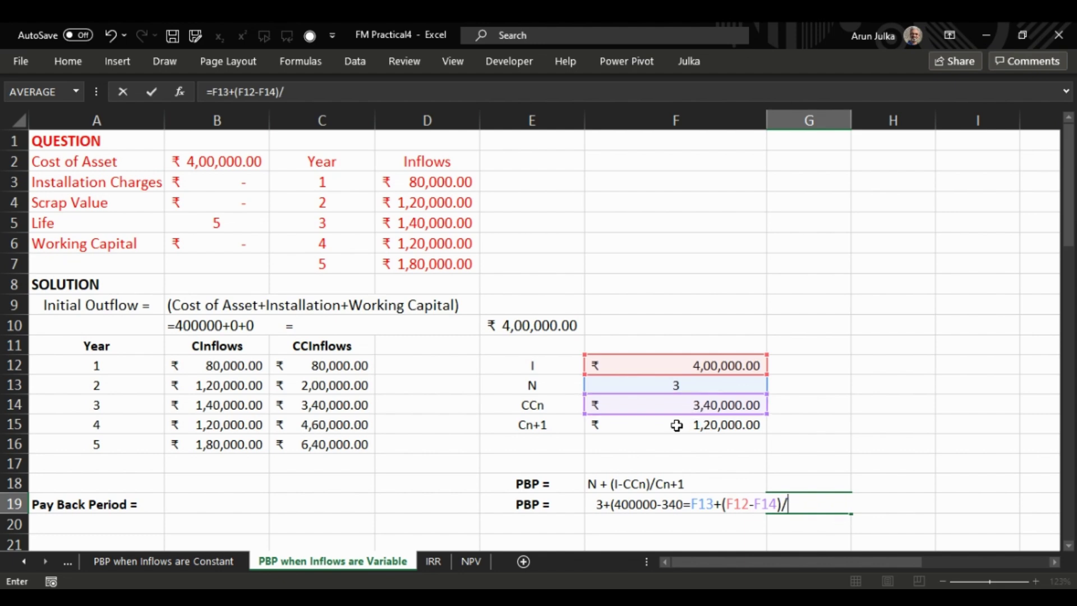
left_click(692, 425)
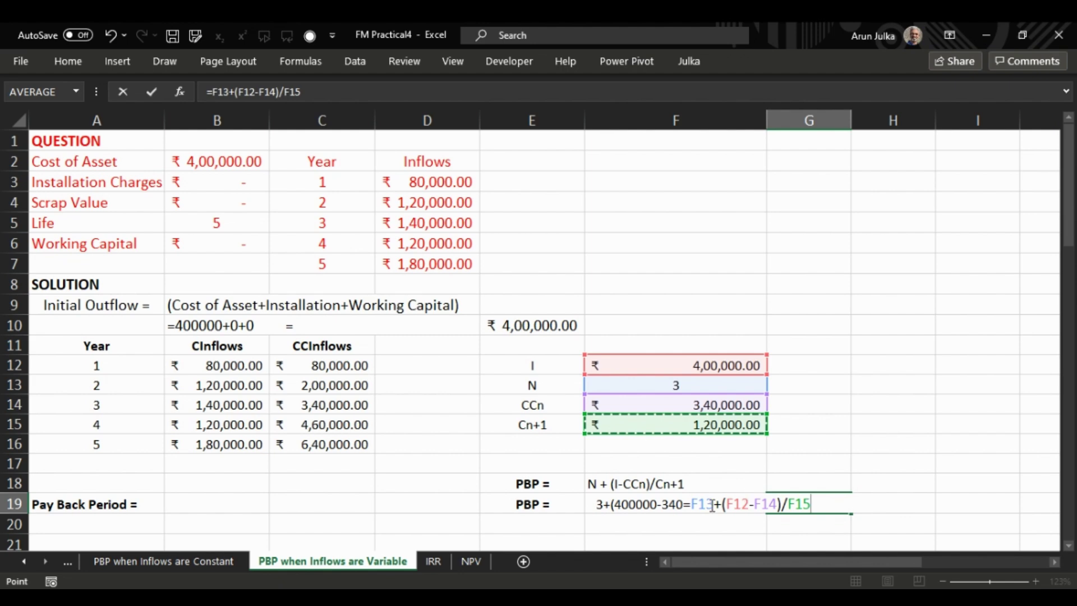
left_click(694, 505)
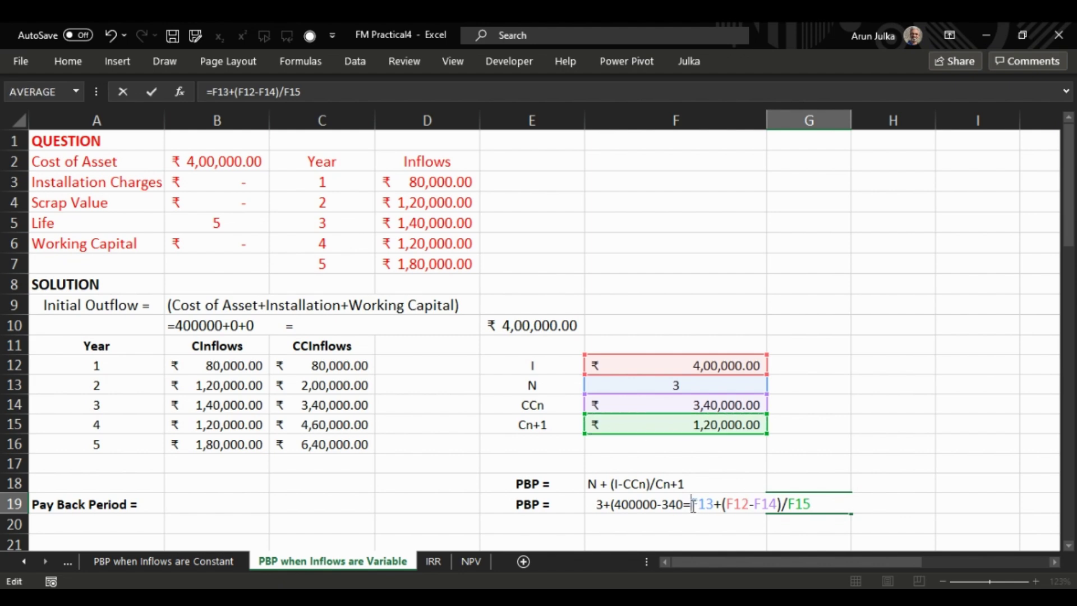
Step: Wrap G19 as =ROUND(F13+(F12-F14)/F15,2)&" Years" so it shows 3.5 Years
type("Roun")
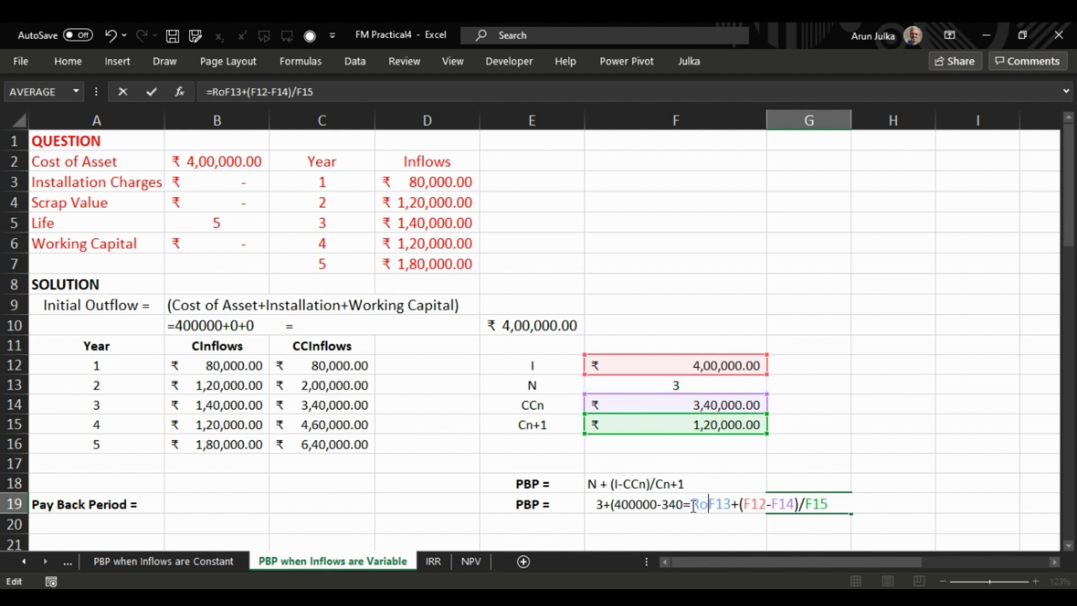
type("d")
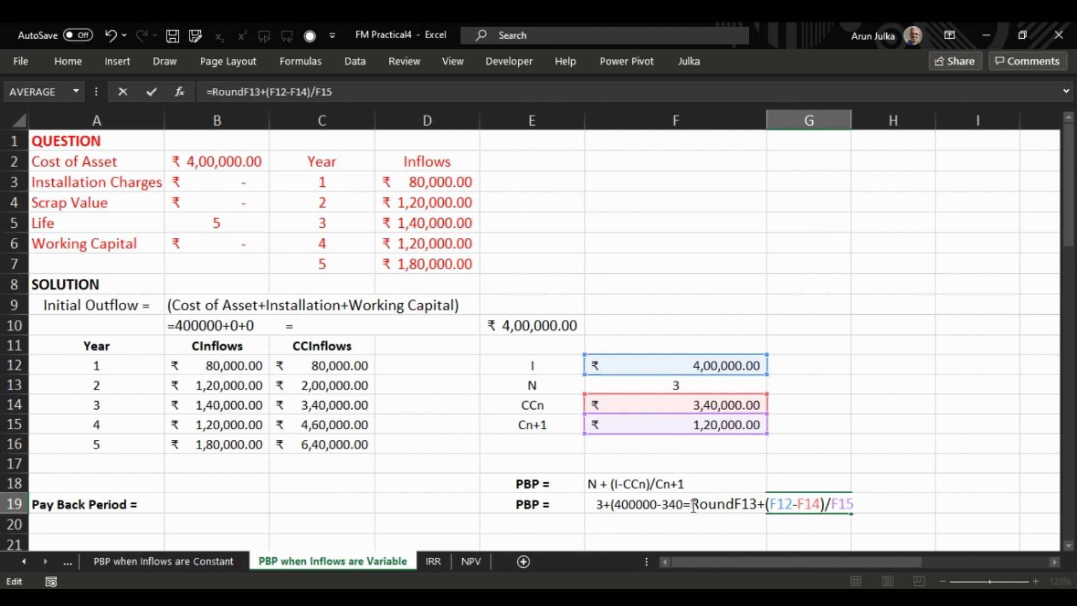
type("(")
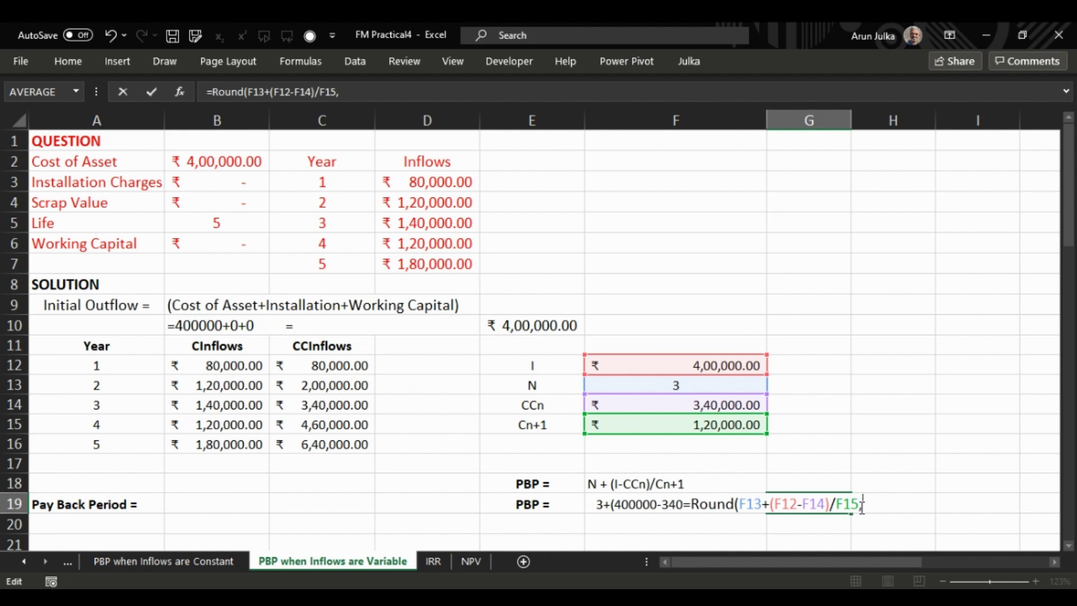
type("@")
key("BackSpace")
type("2)&")
type("\" Years")
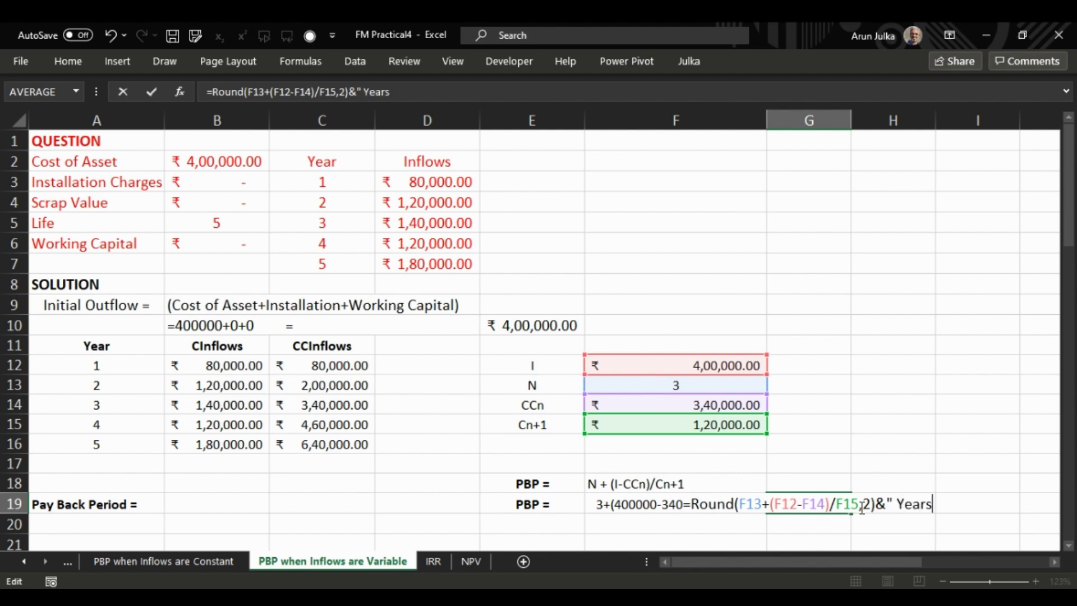
type("\"")
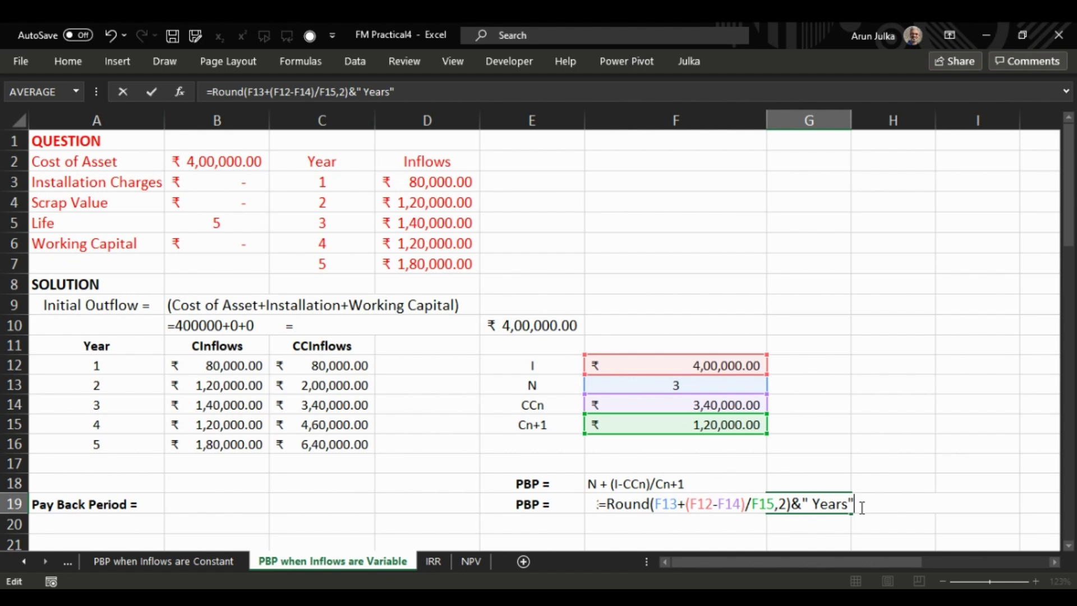
key("Return")
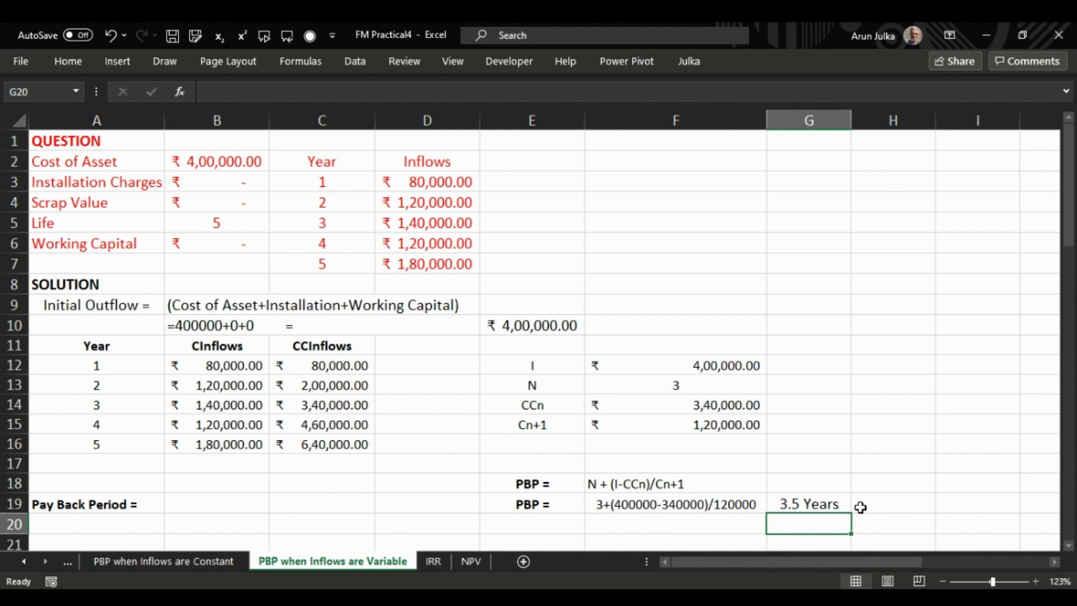
Step: Expand the formula bar to view B19's nested IF/ROUND formula returning 3.5 Years
left_click(218, 500)
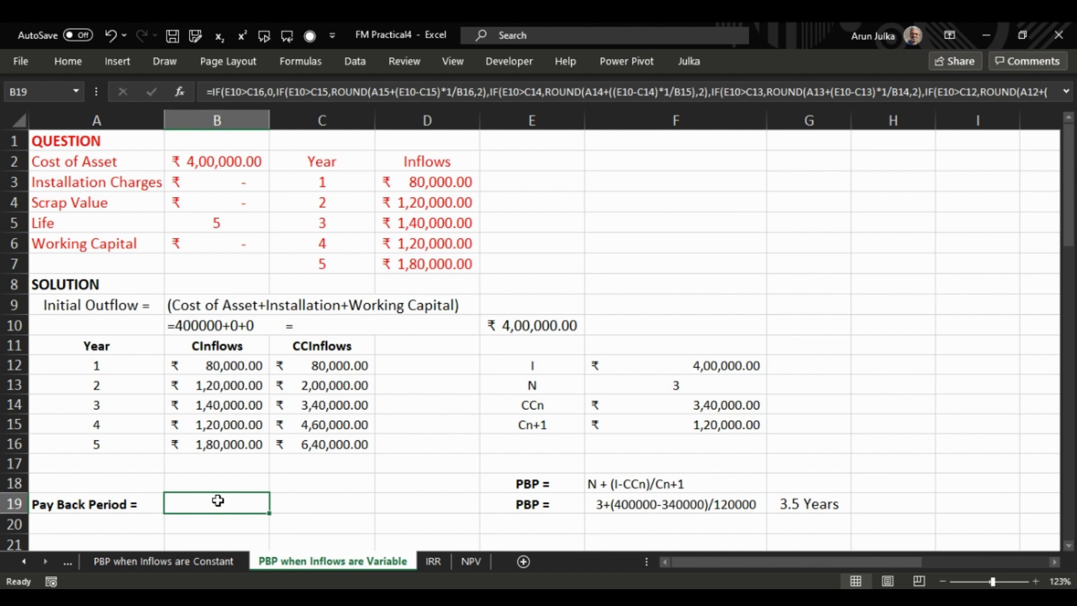
left_click(1066, 91)
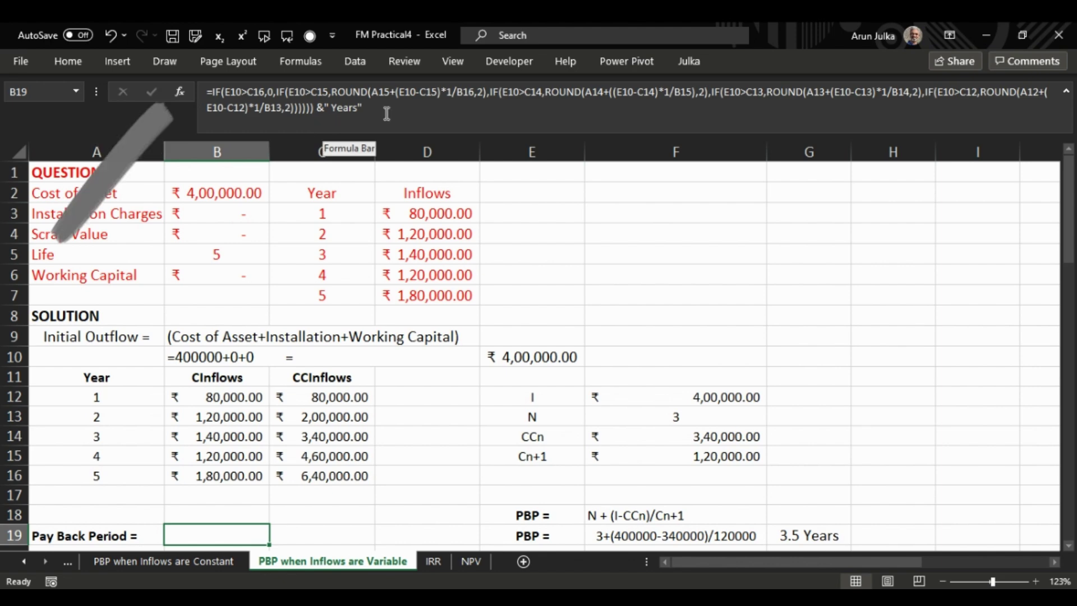
left_click(67, 61)
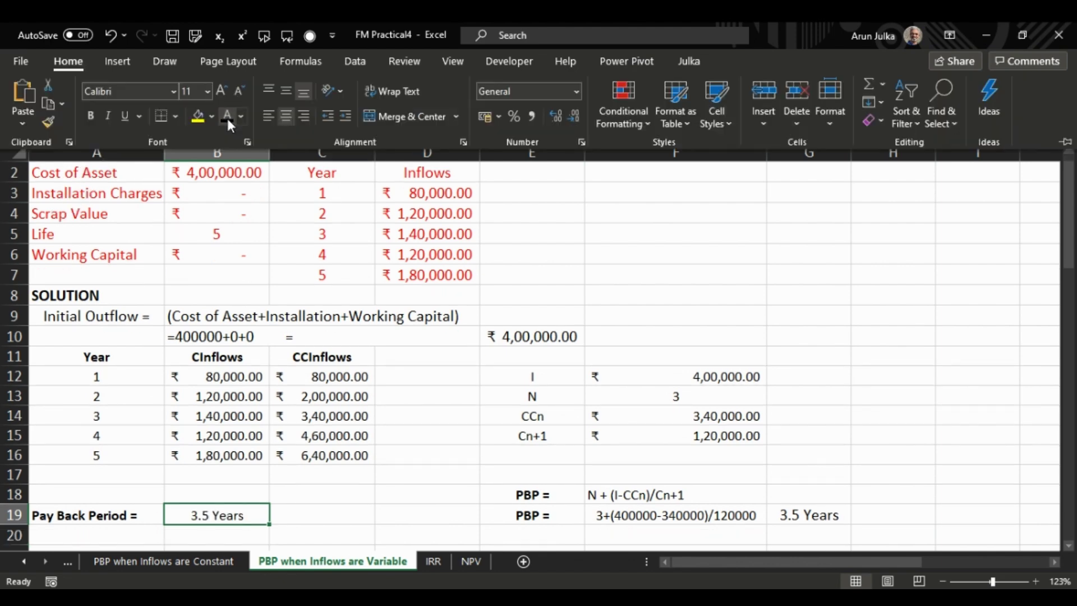
left_click(395, 466)
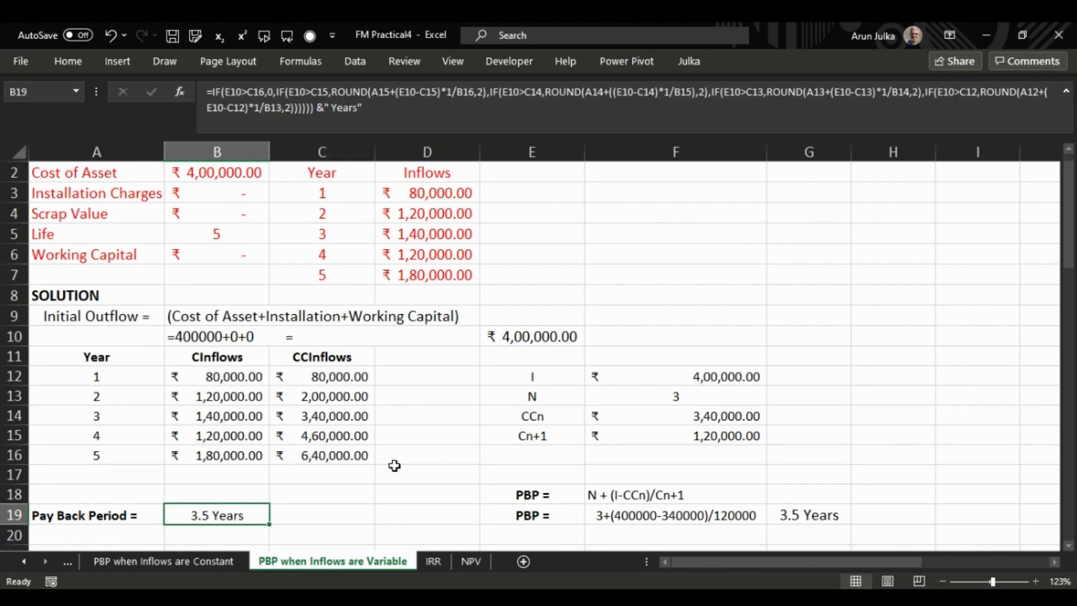